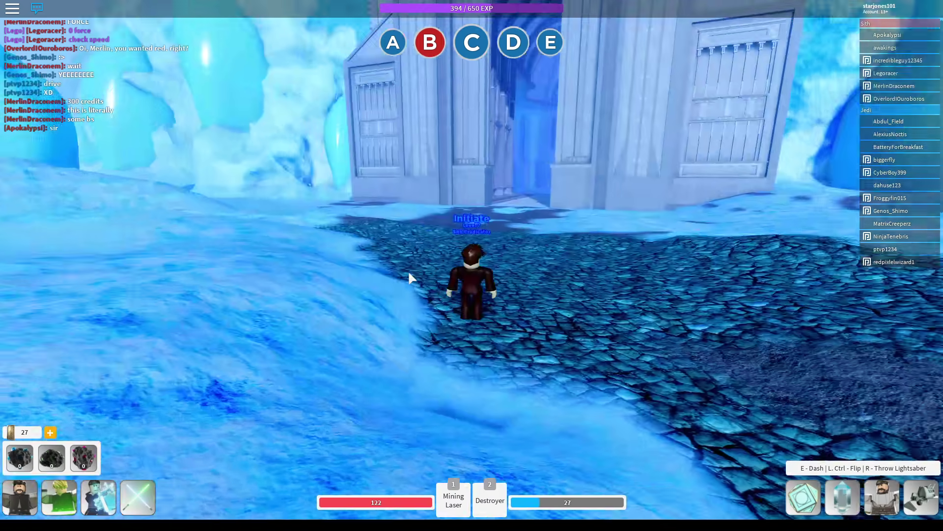
Step: Run from the temple along the cobblestone path, turning back briefly before heading out again
key("w")
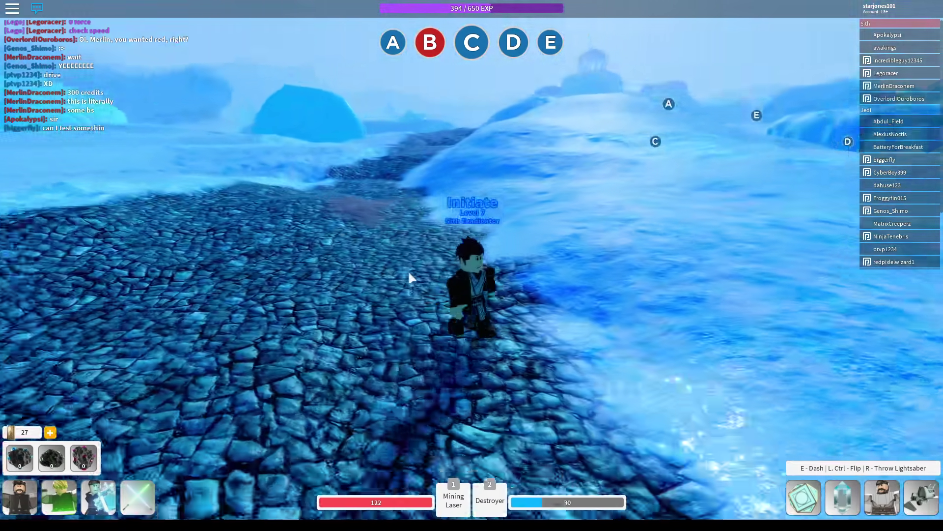
key("w")
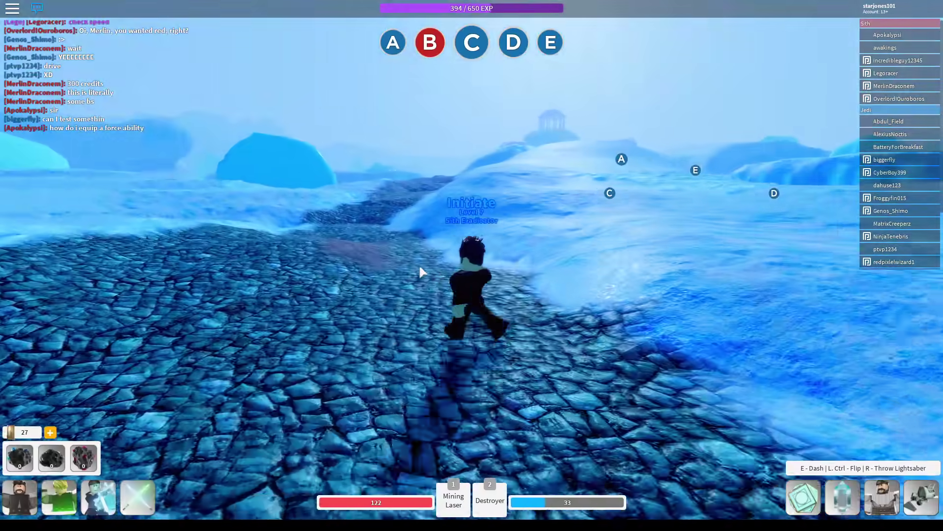
key("s")
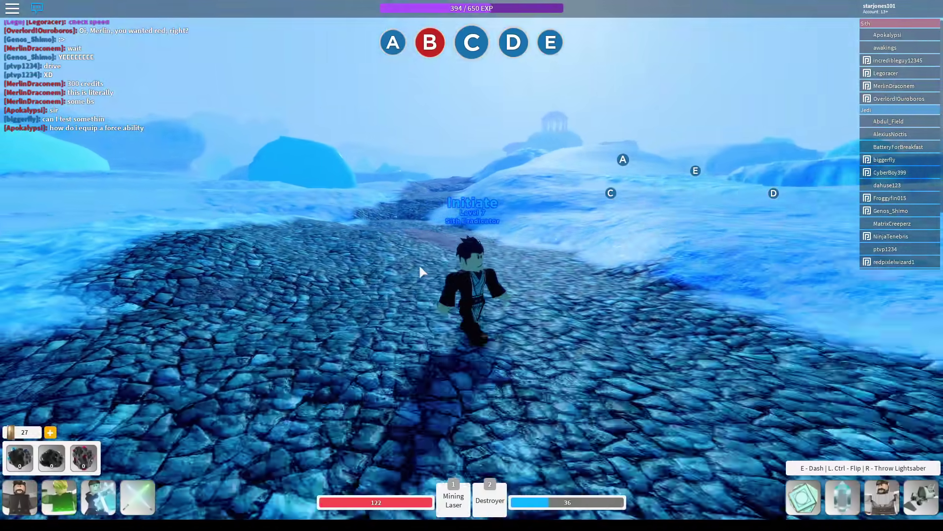
key("w")
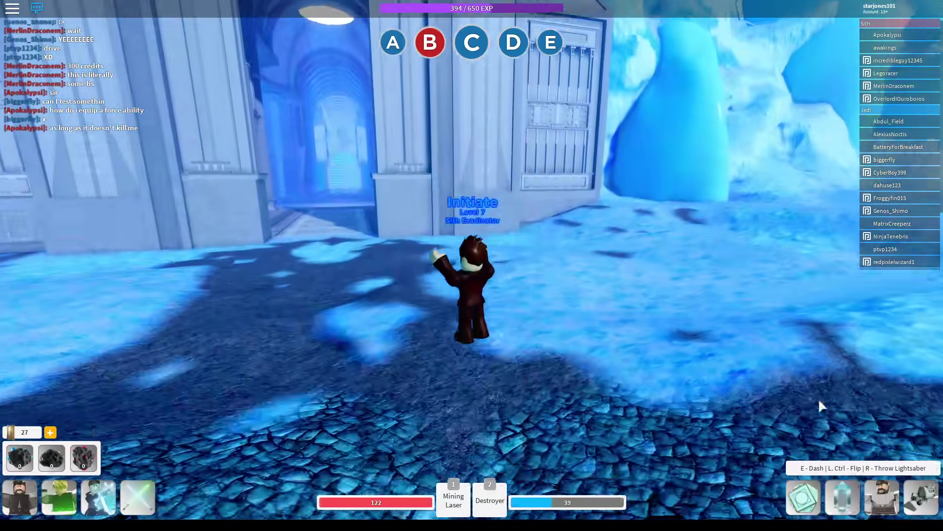
key("w")
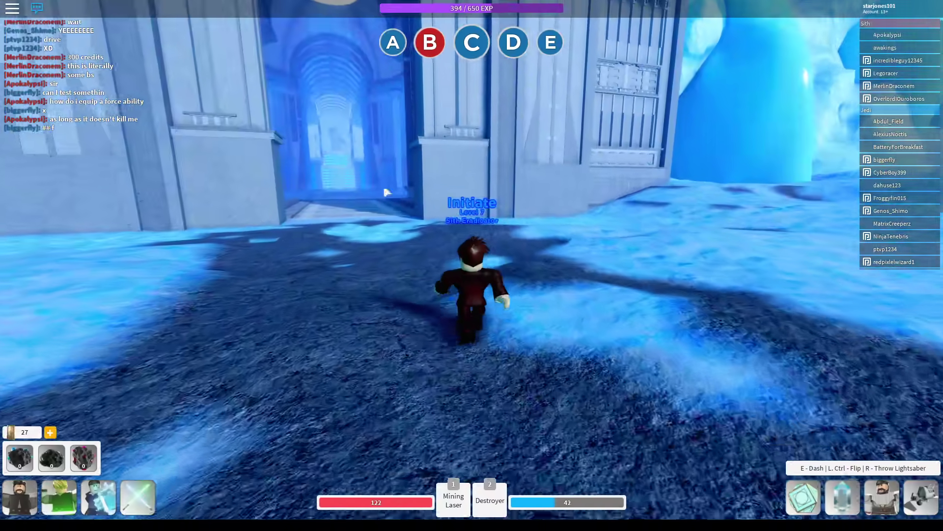
key("w")
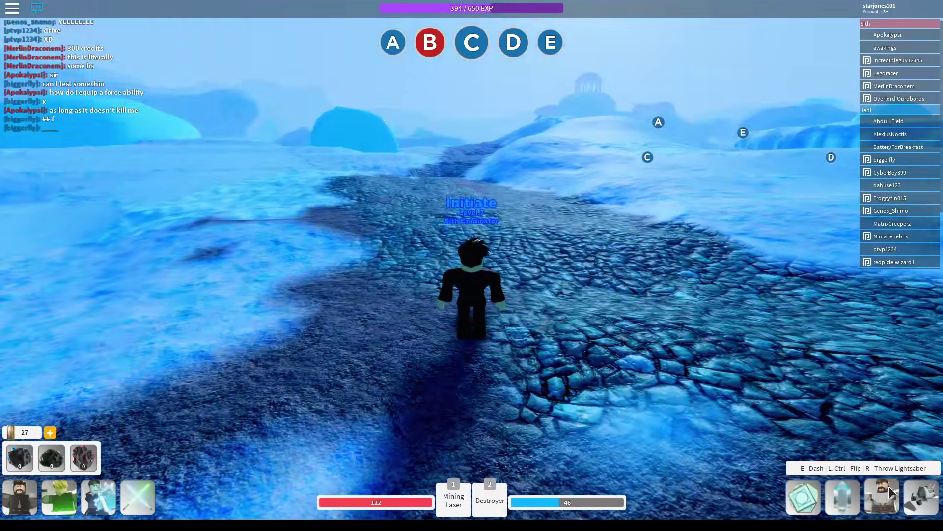
Step: Spawn the Turbo Speeder for 700 from the speeder shop and mount it
left_click(889, 486)
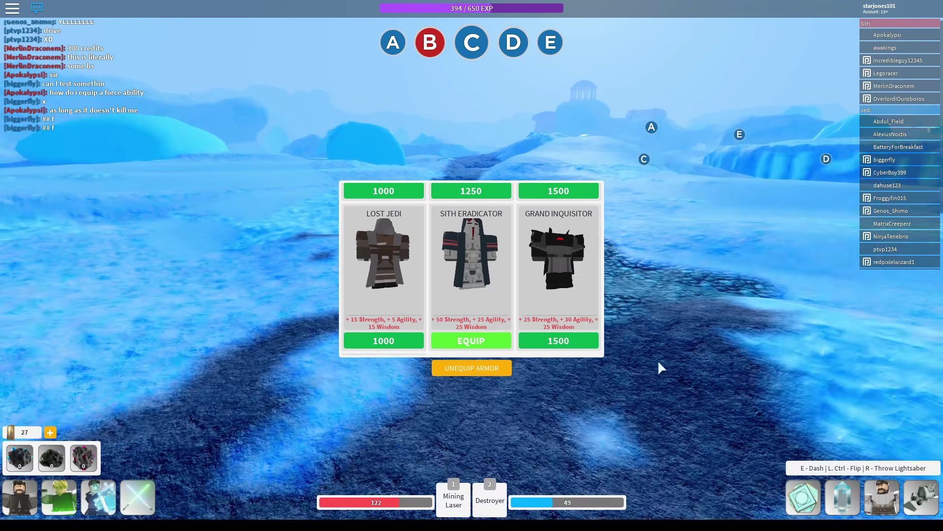
left_click(882, 486)
left_click(921, 496)
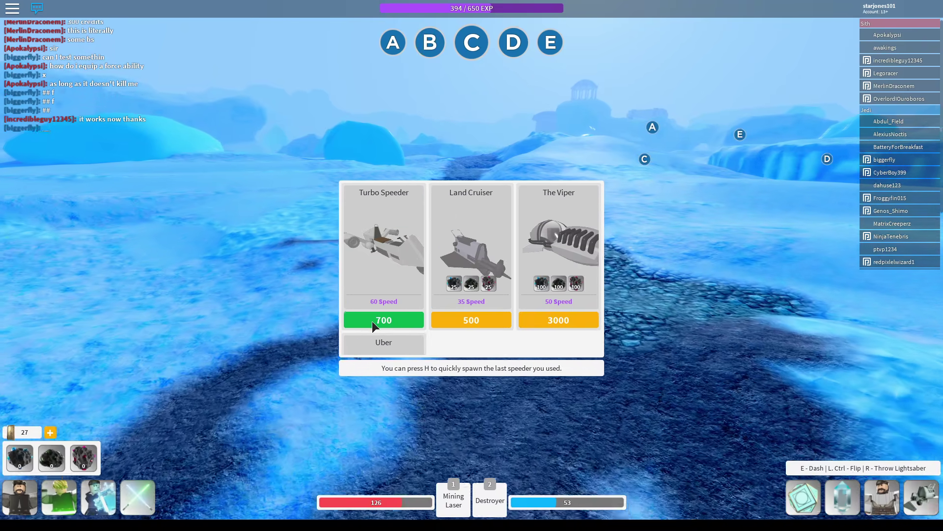
key("h")
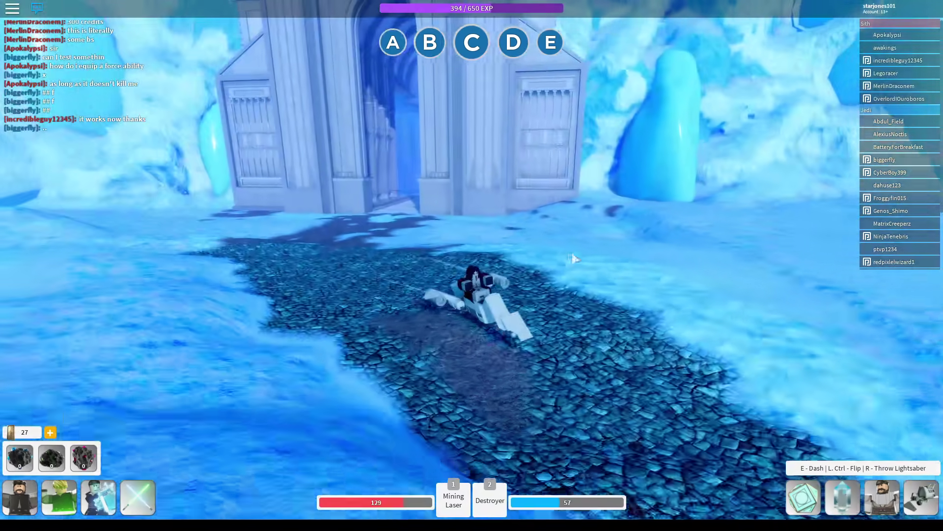
Step: Boost the speeder along the curving path from the temple
key("w")
key("shift")
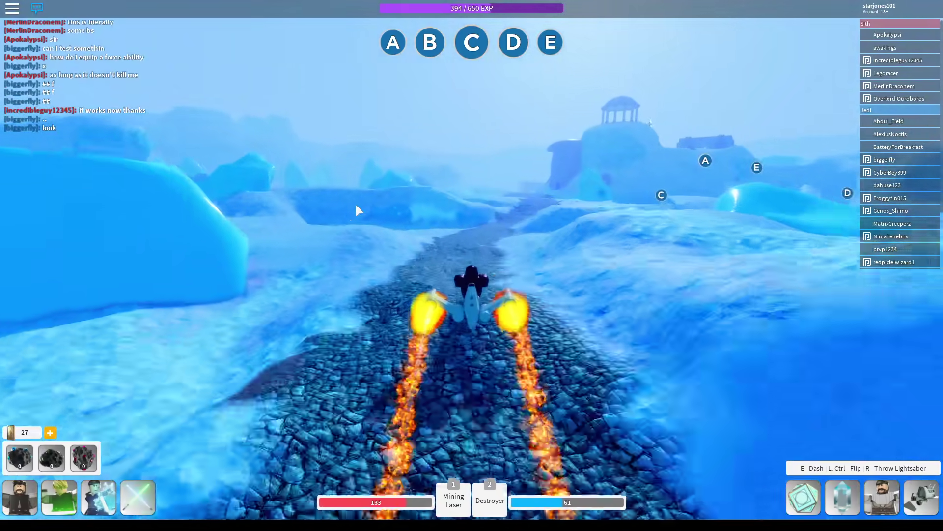
left_click_drag(354, 203, 527, 274)
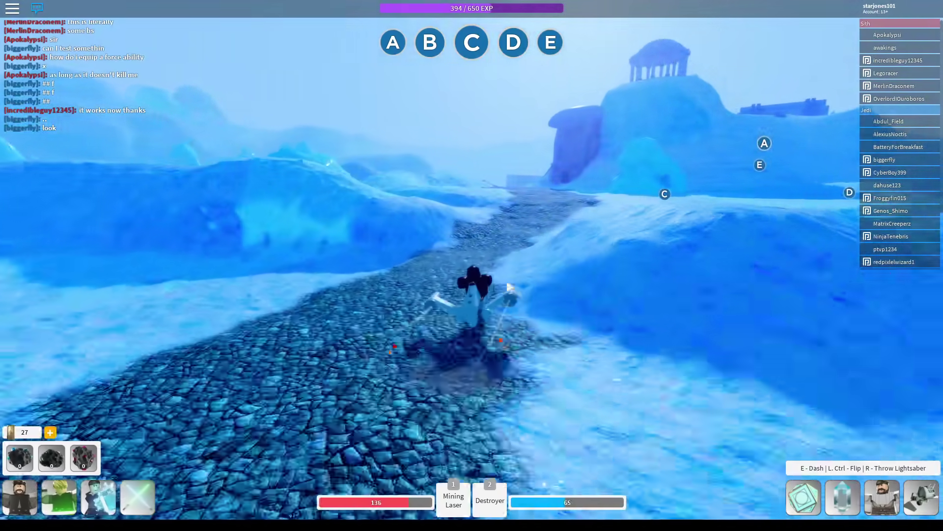
key("shift")
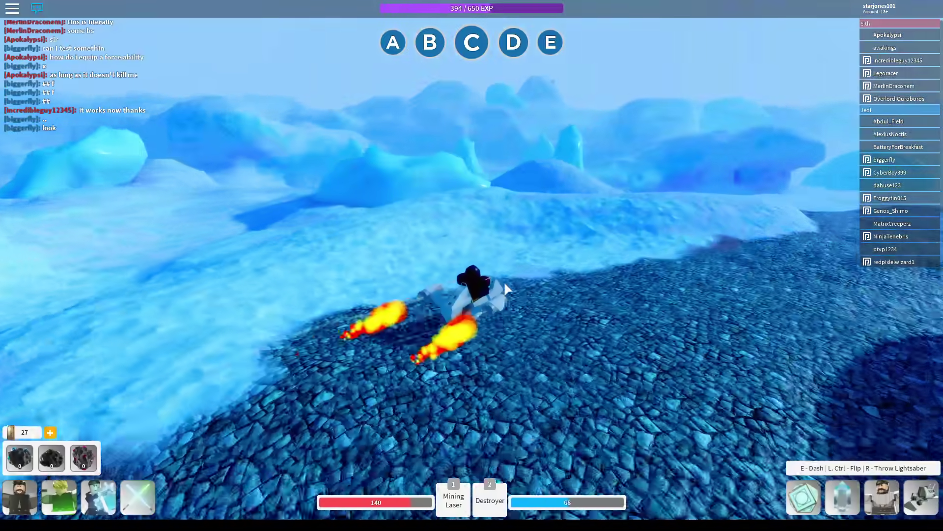
key("shift")
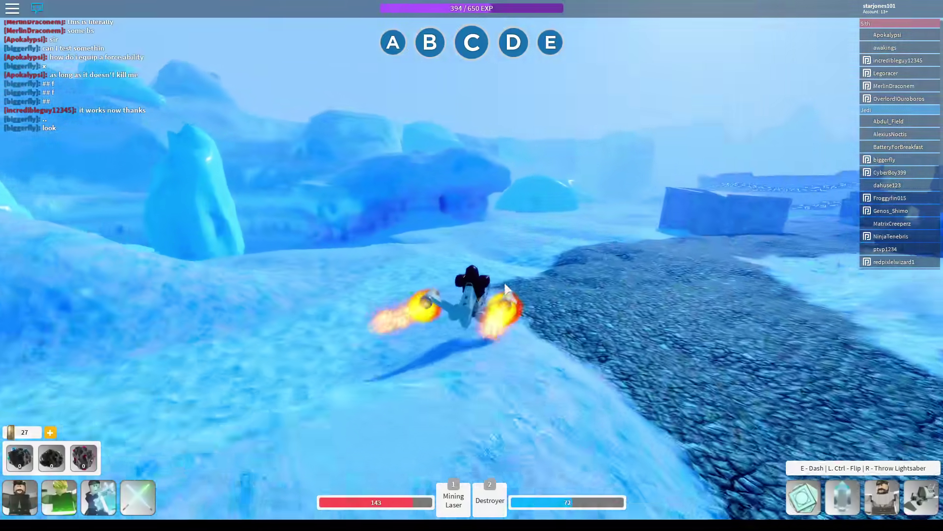
Step: Drive the speeder across the snowfield and over the ice hill to the ice cliff wall
key("w")
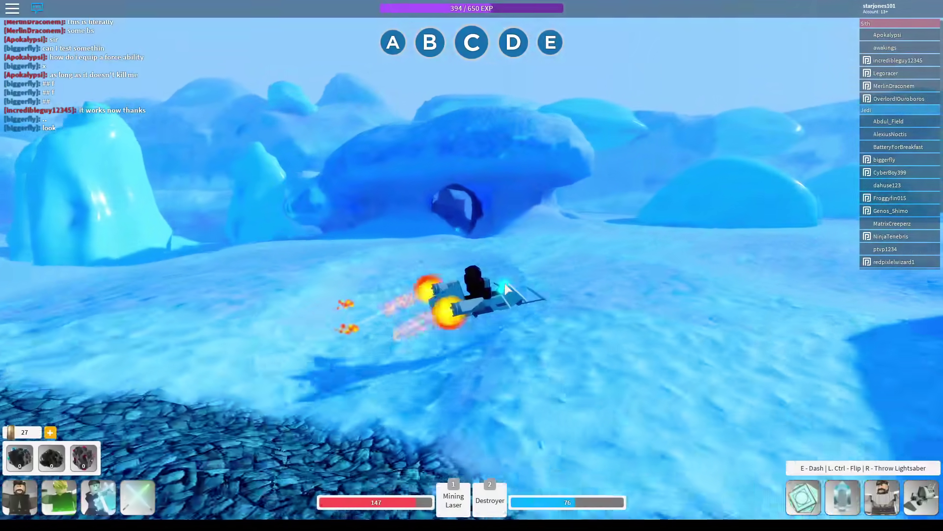
key("w")
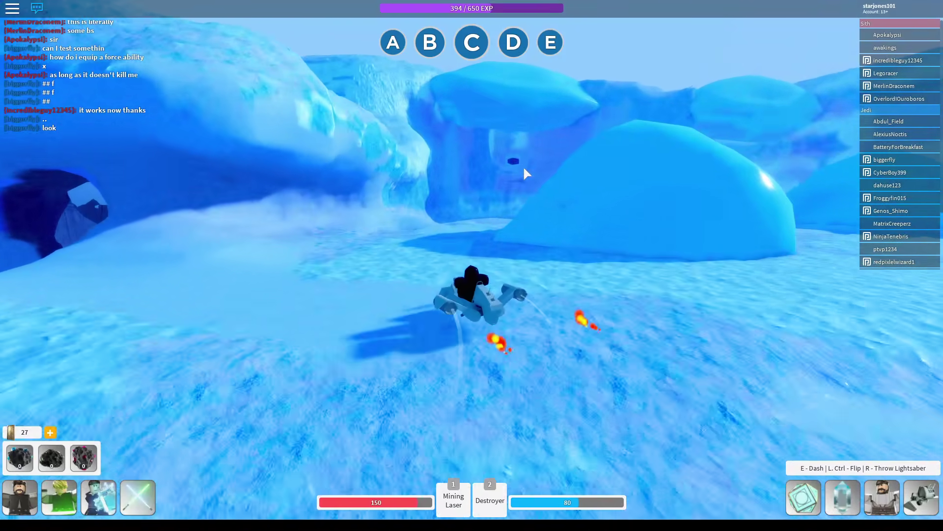
key("w")
key("shift")
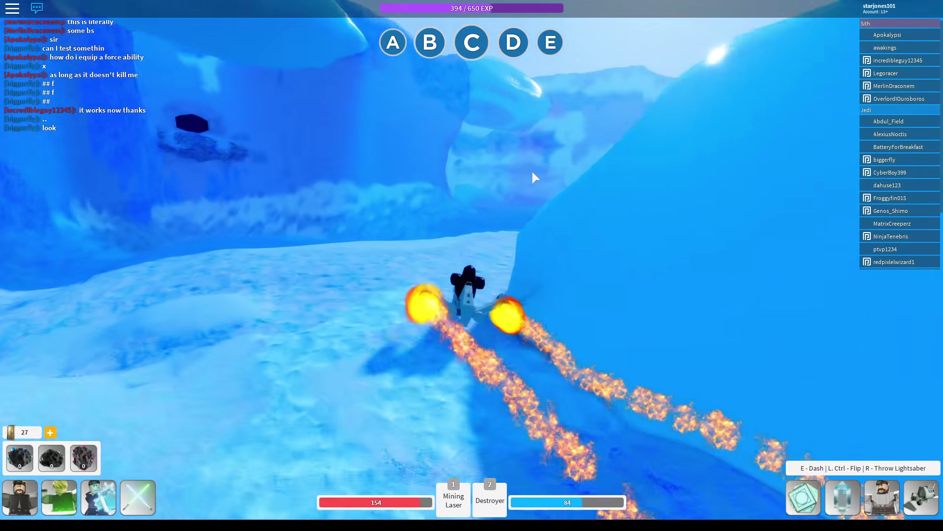
key("w")
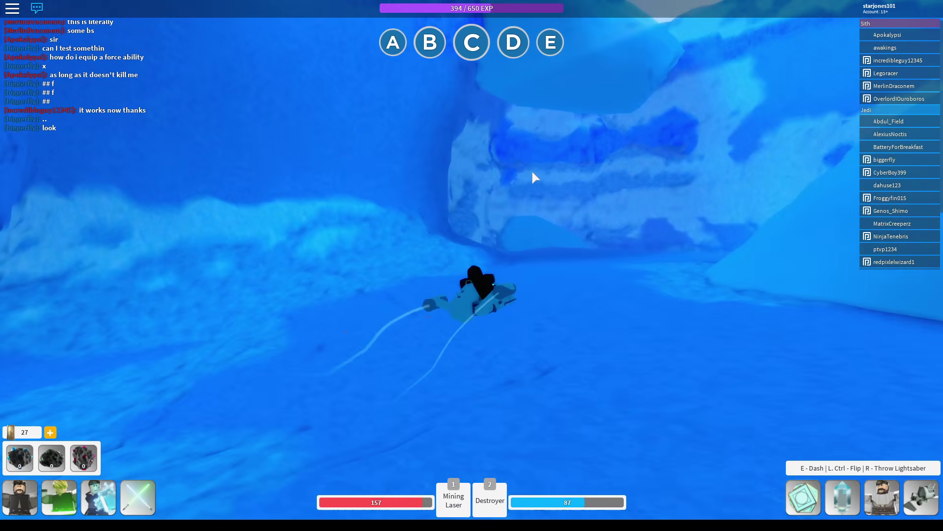
key("w")
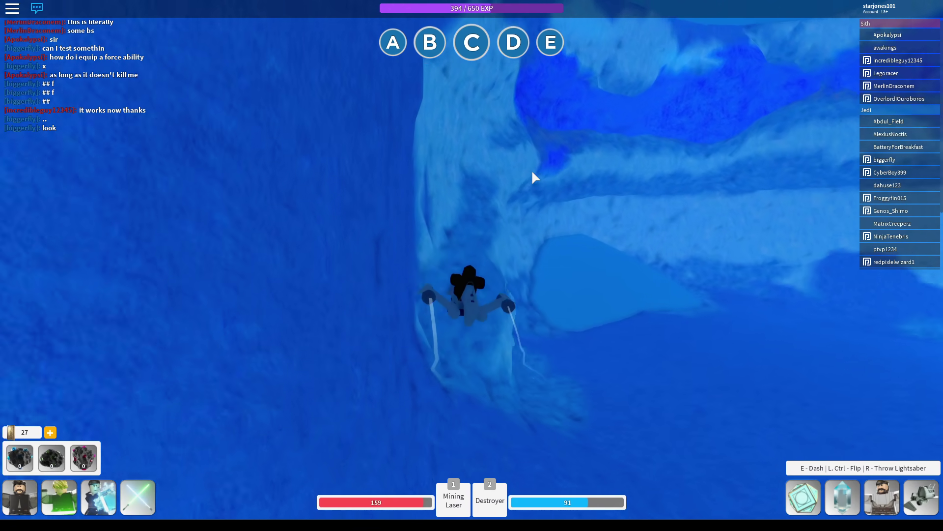
Step: Dismount and run through the ice tunnel deep into the cave toward another player
key("space")
key("w")
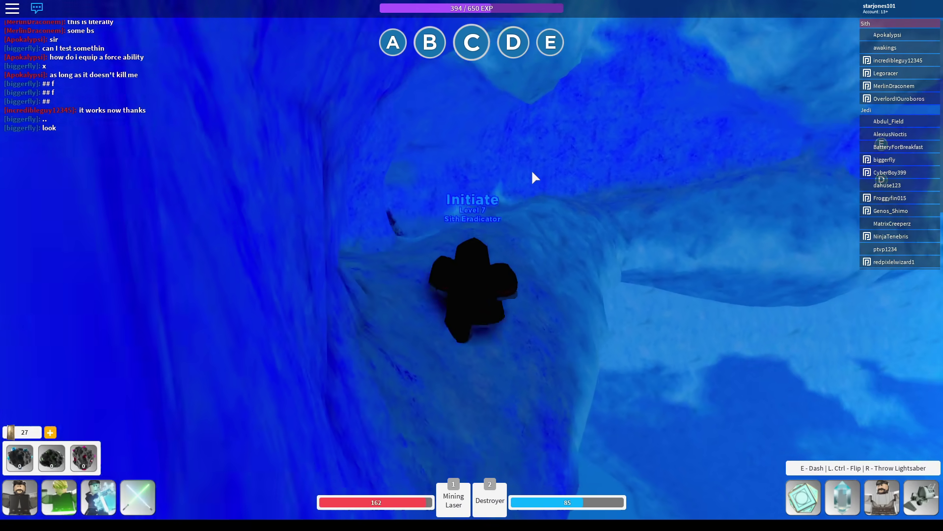
key("w")
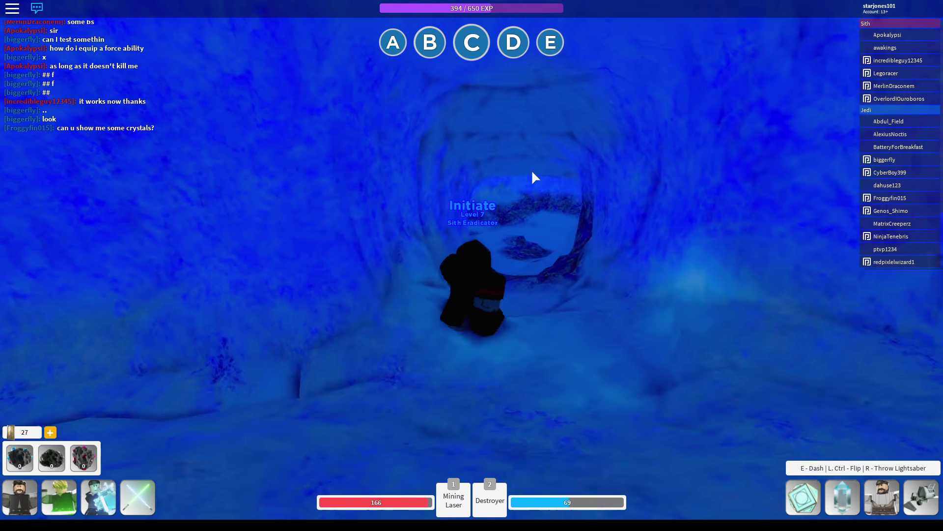
key("w")
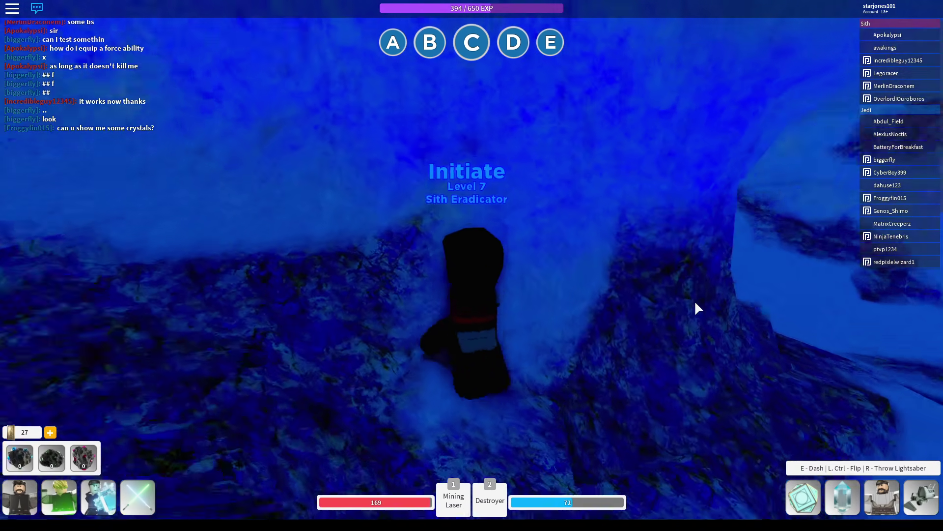
key("w")
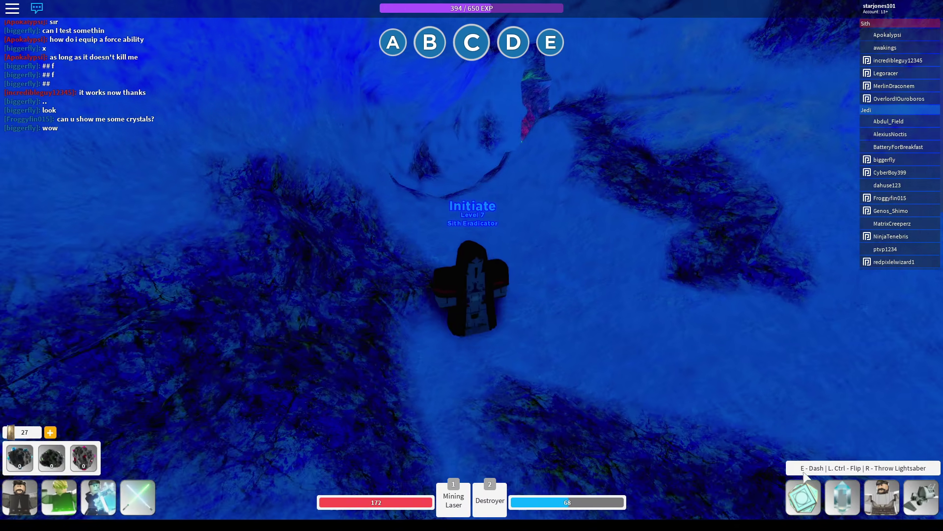
Step: Open and close the crystal wheel twice, equipping the Destroyer
left_click(842, 497)
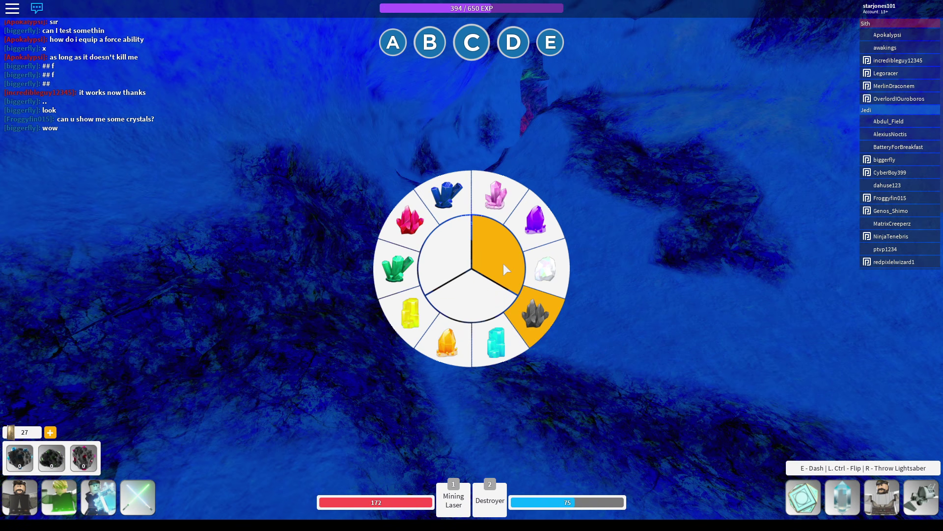
left_click(812, 487)
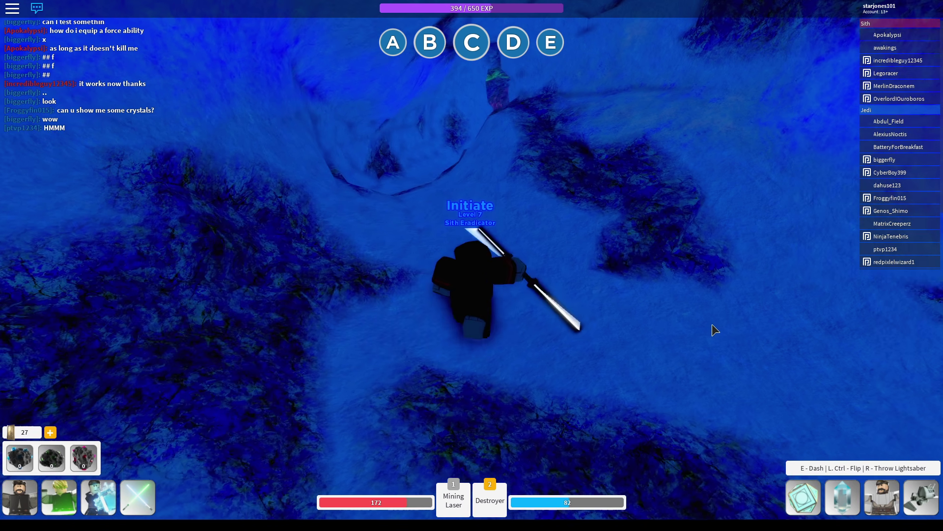
left_click(843, 496)
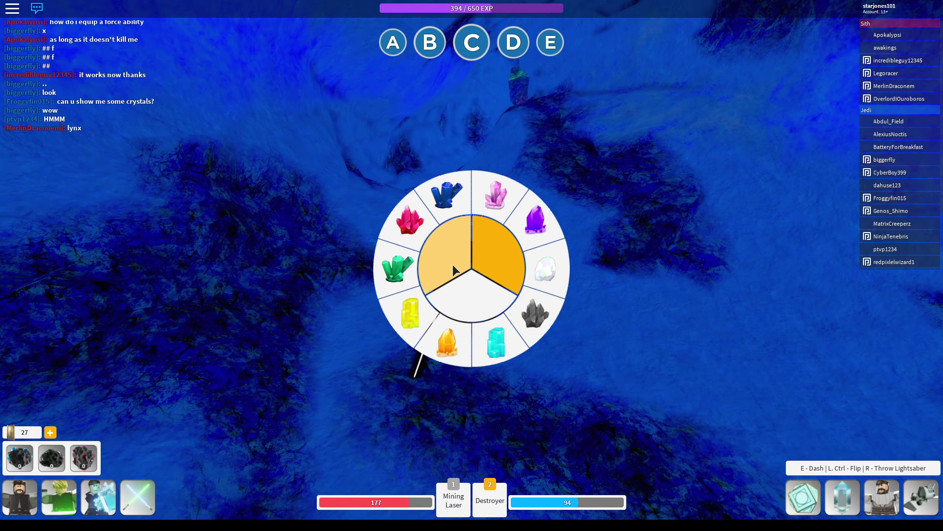
left_click(805, 487)
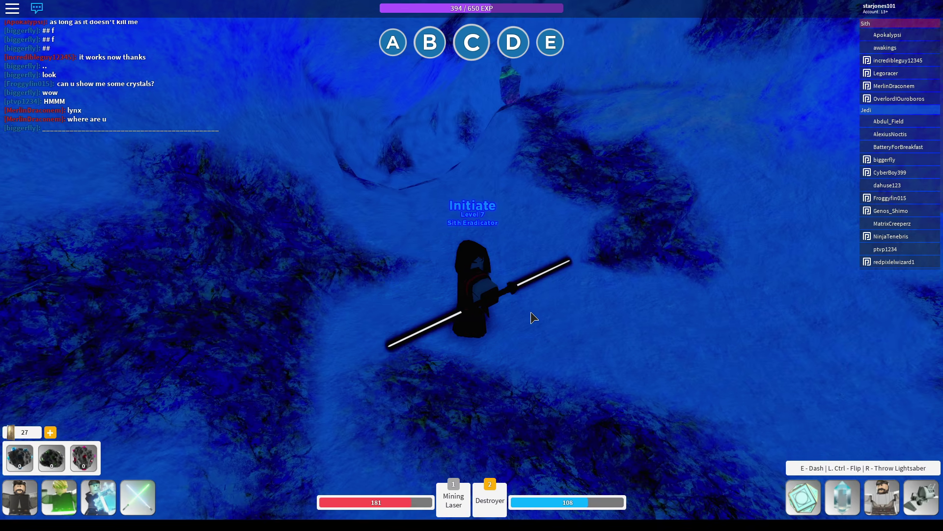
Step: Pick the black crystal for the blade and turn to inspect the saber
left_click(805, 494)
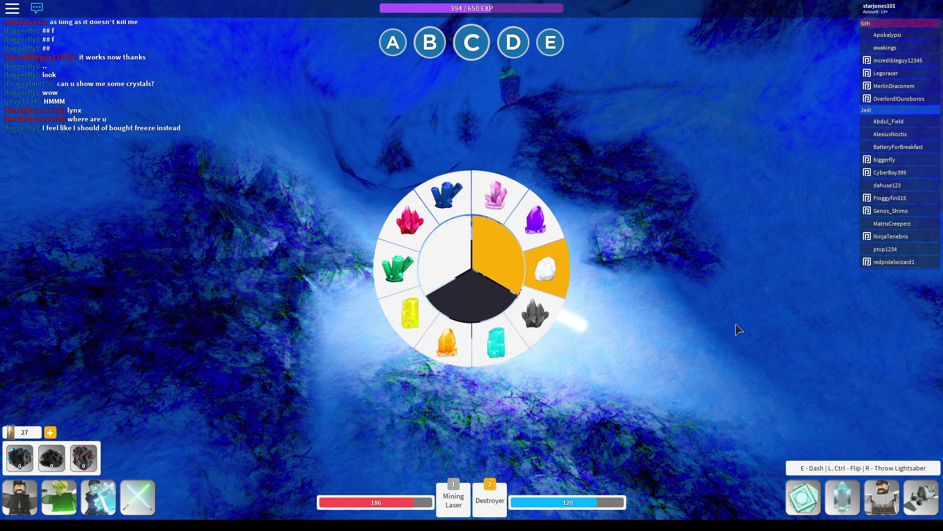
left_click(543, 274)
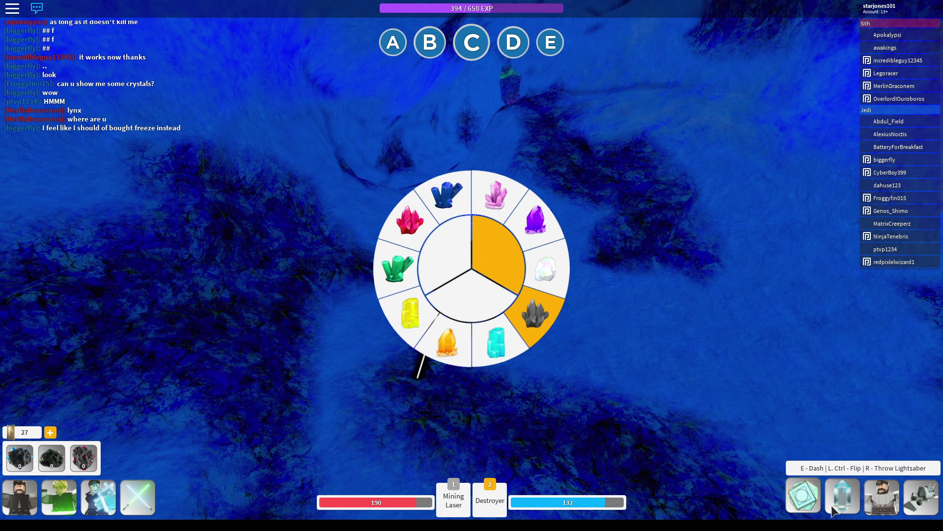
left_click(538, 317)
key("w")
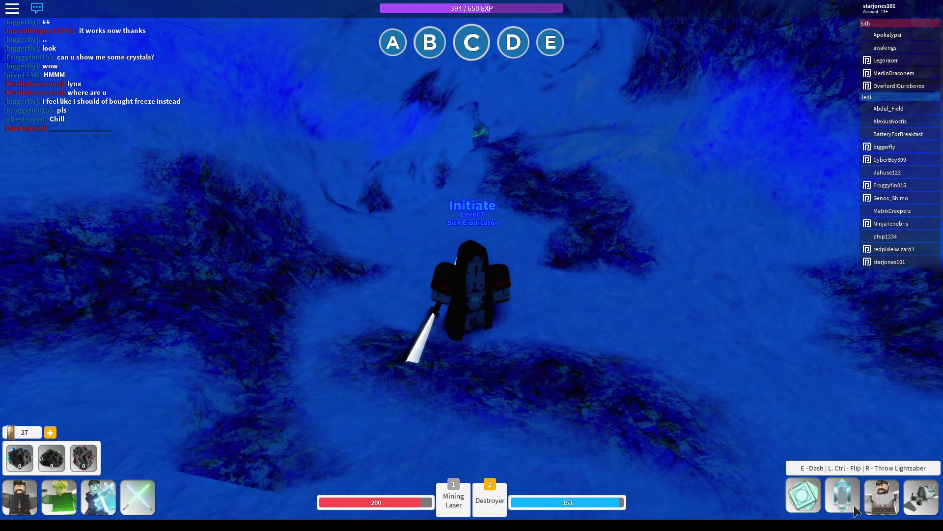
Step: Preview the cyan crystal, then assign black to the lower slot and confirm
left_click(844, 495)
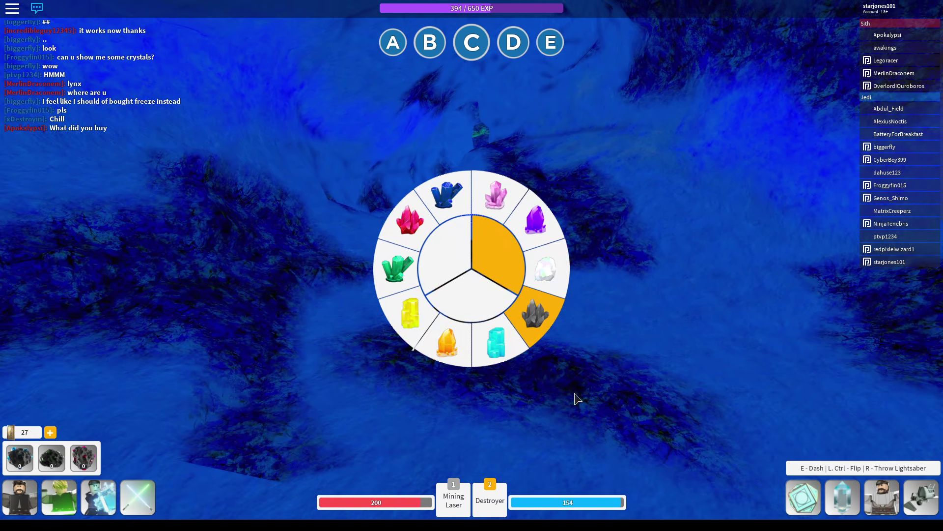
left_click(489, 298)
left_click(844, 495)
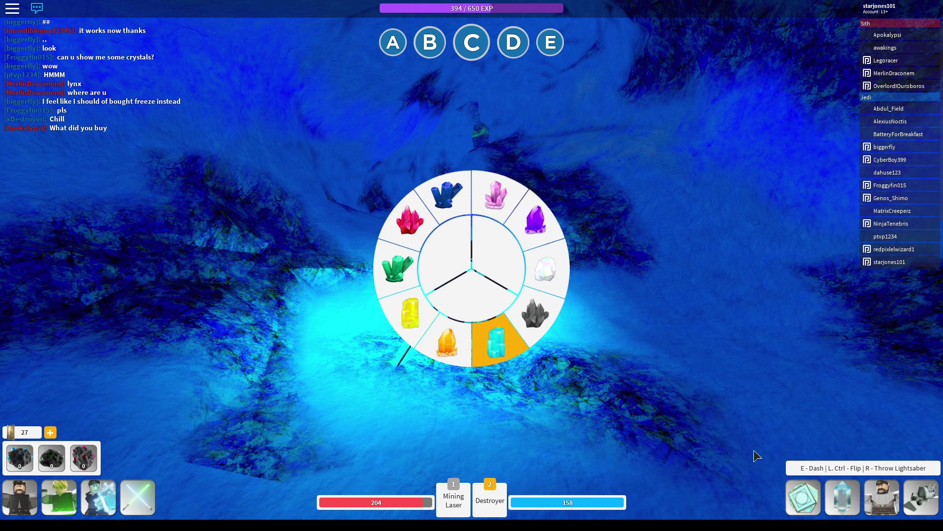
left_click(472, 317)
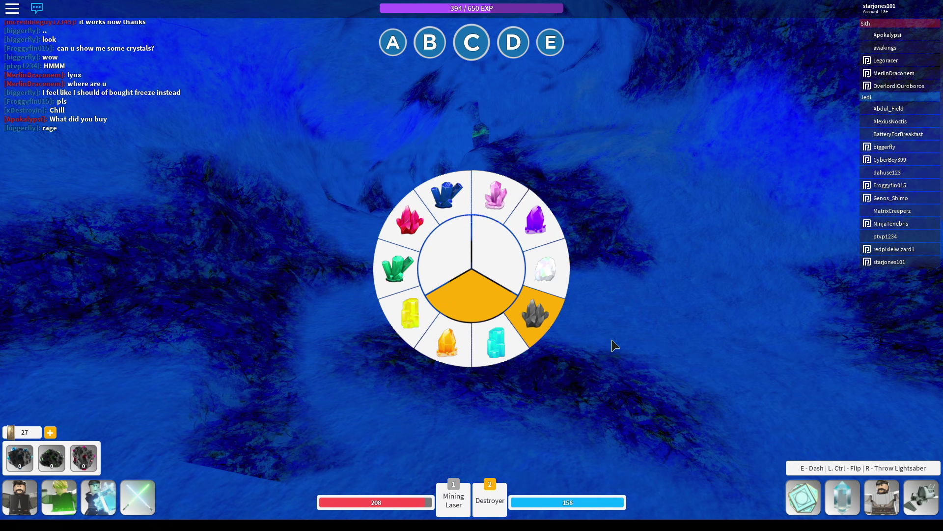
left_click(611, 342)
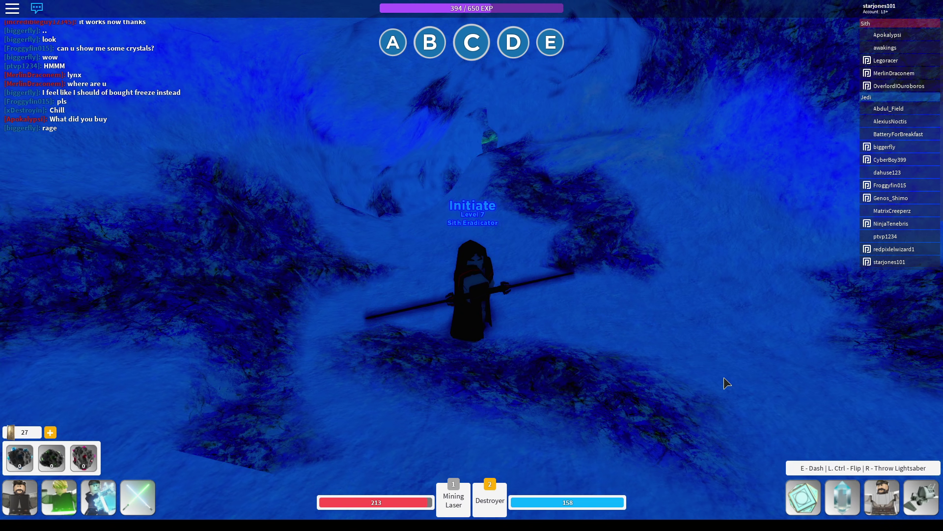
Step: Walk with the black double-bladed saber through the blue cavern to the green-lit cave entrance
key("w")
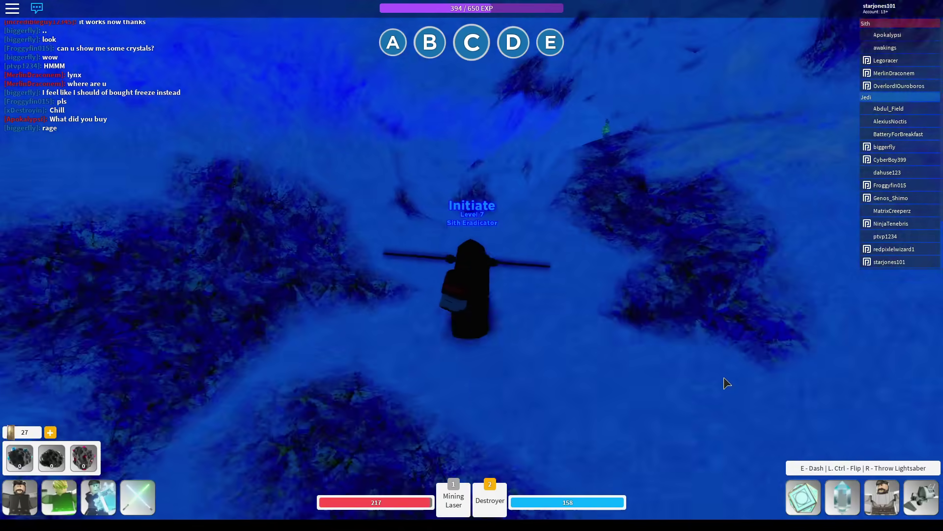
key("w")
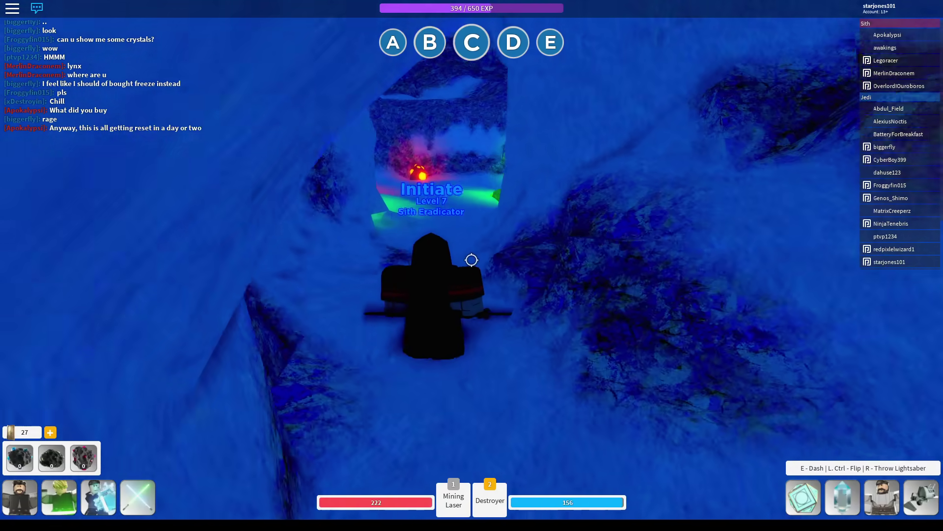
key("w")
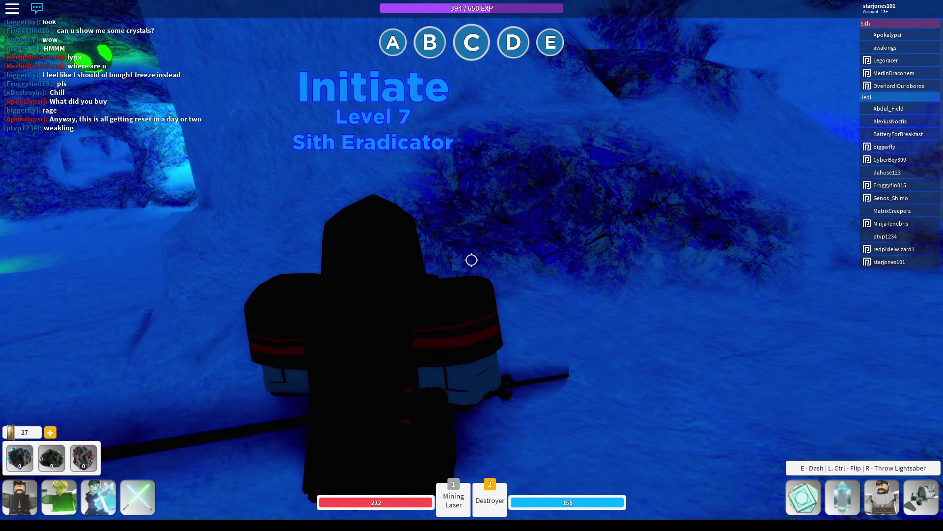
key("shift")
key("shift")
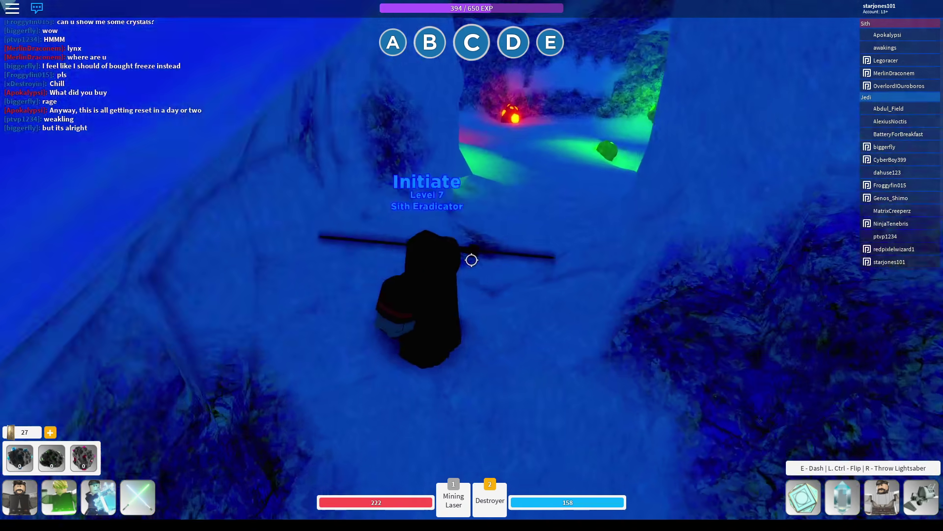
key("w")
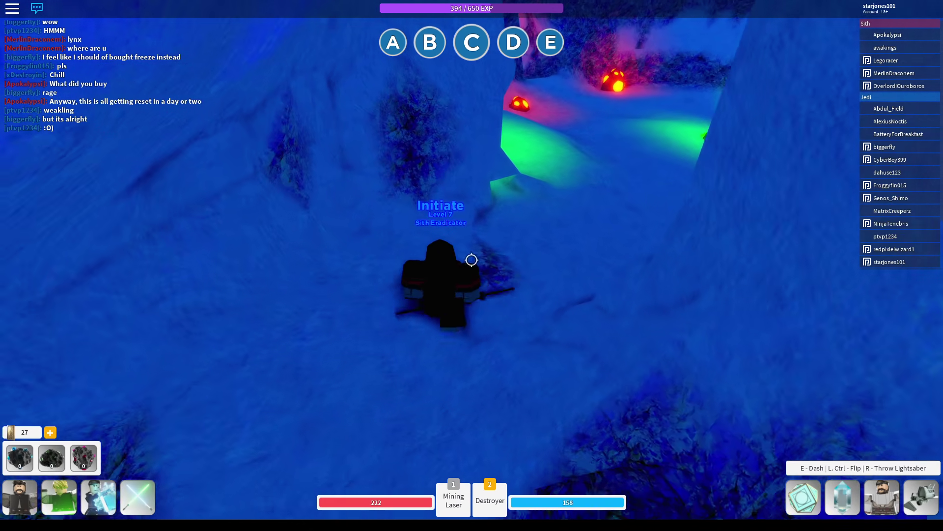
key("w")
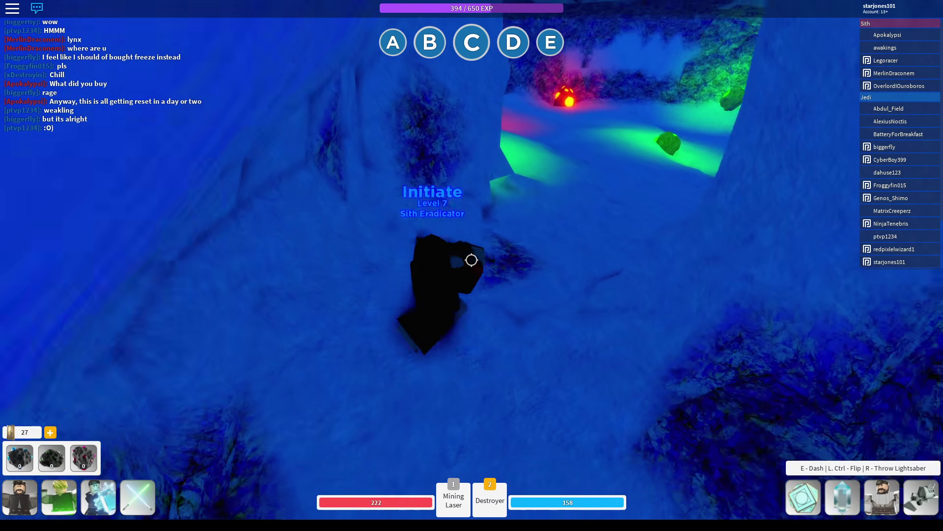
key("w")
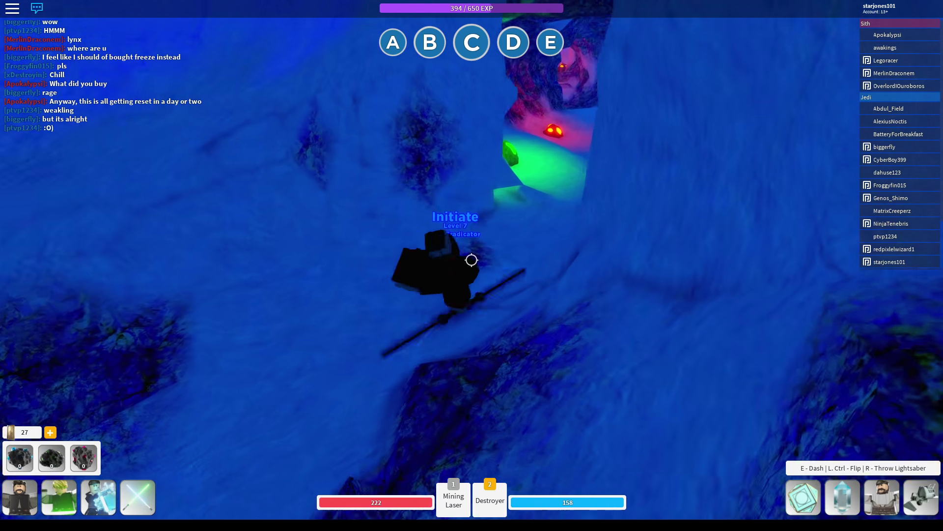
key("w")
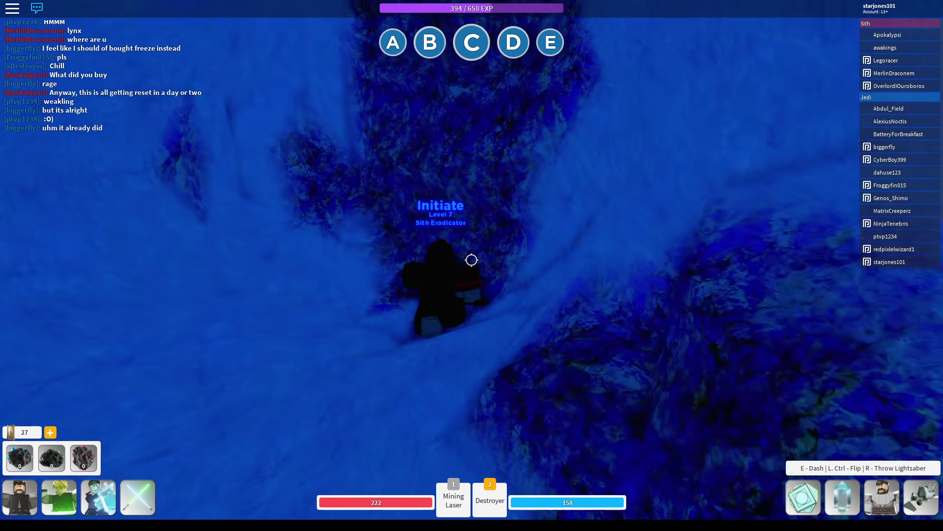
key("w")
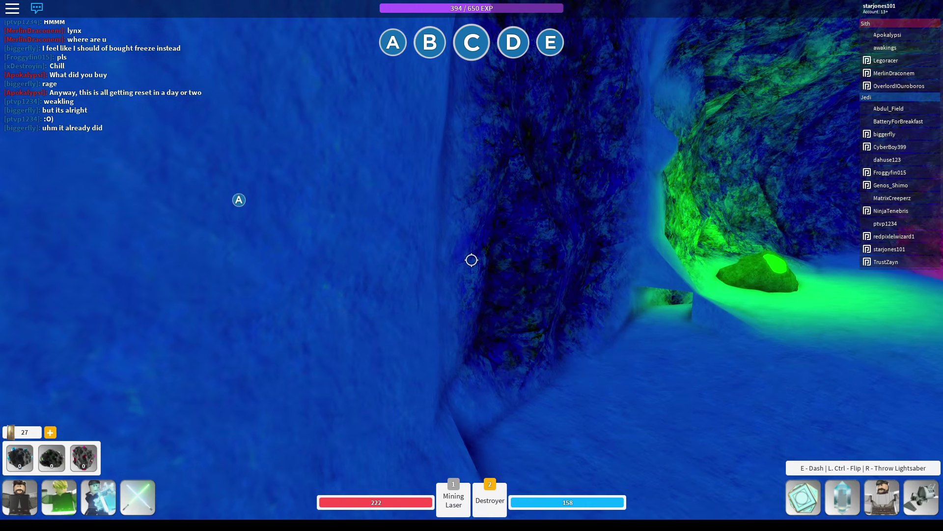
key("w")
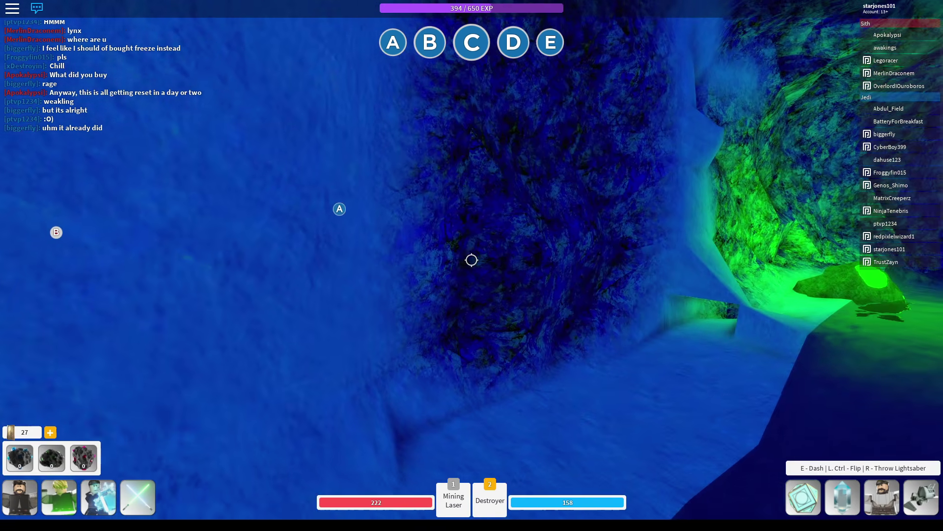
key("w")
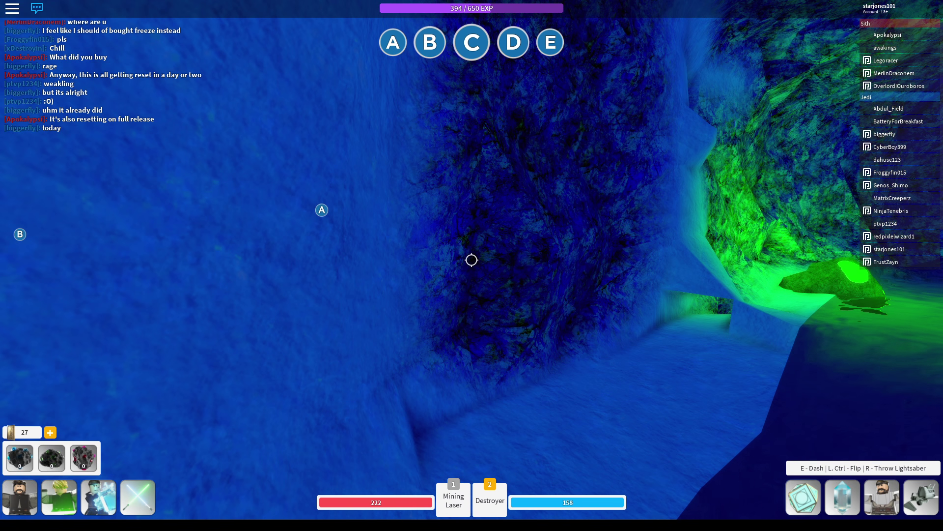
key("w")
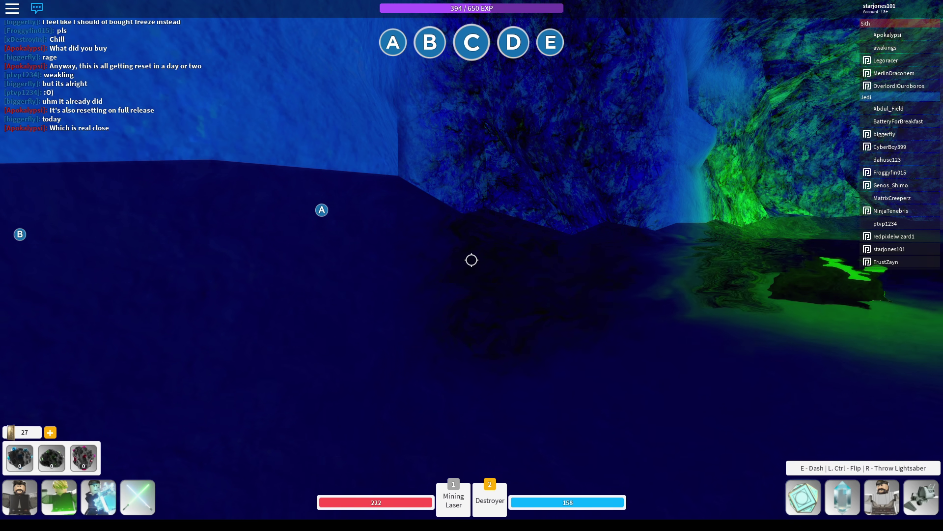
key("w")
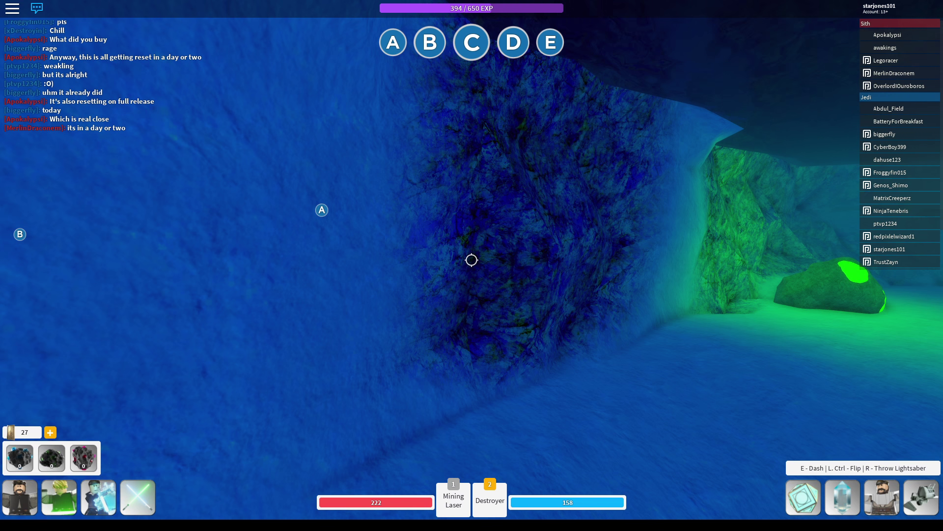
key("w")
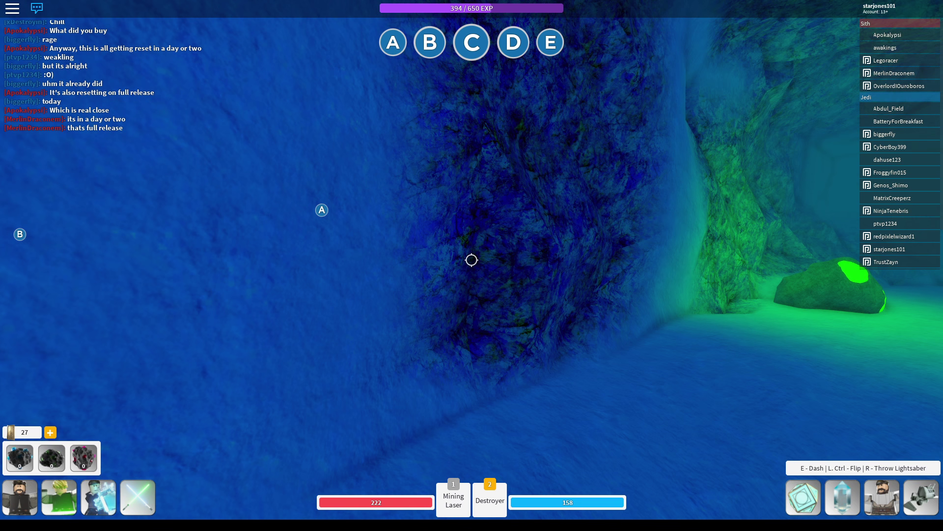
key("w")
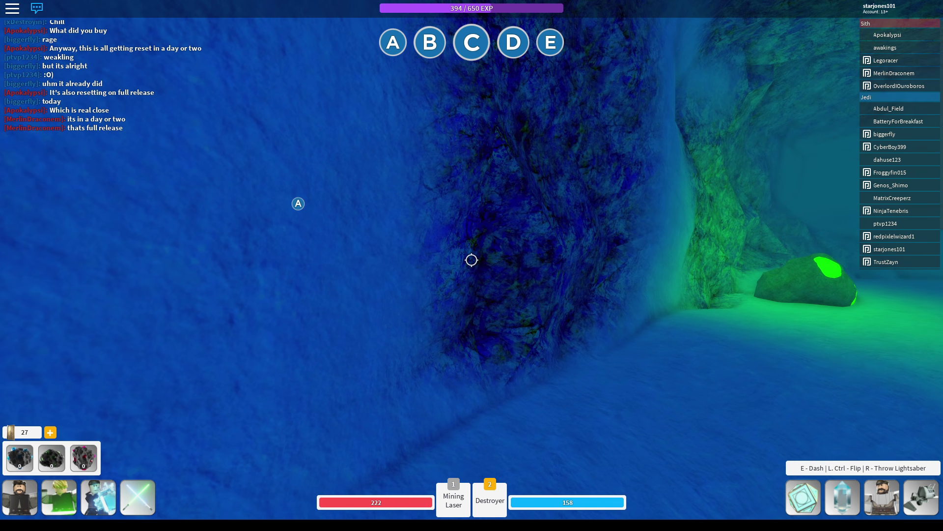